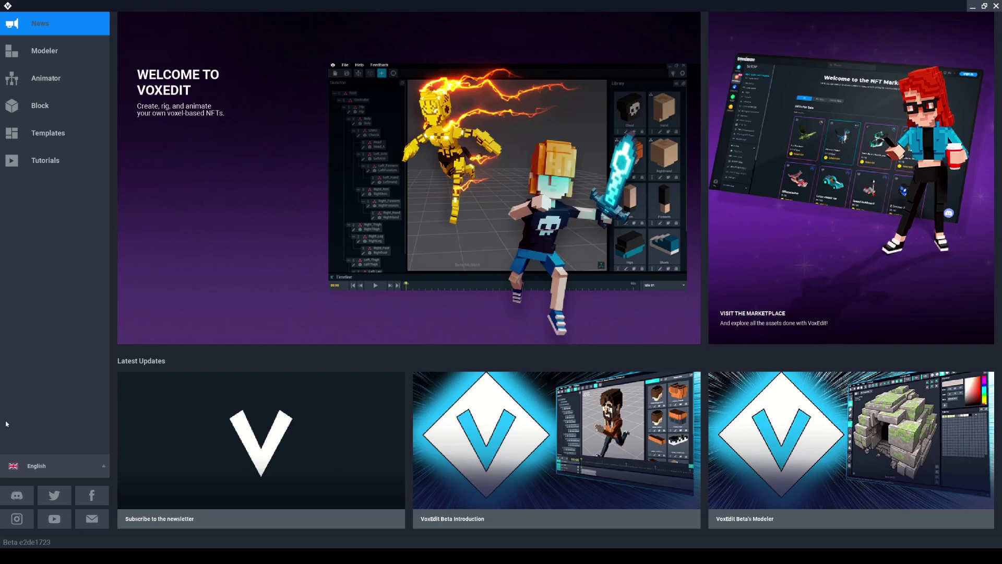
Create a project from the Medium Human template, saved in the Characters folder under the name TemplateAvatar.
click(50, 132)
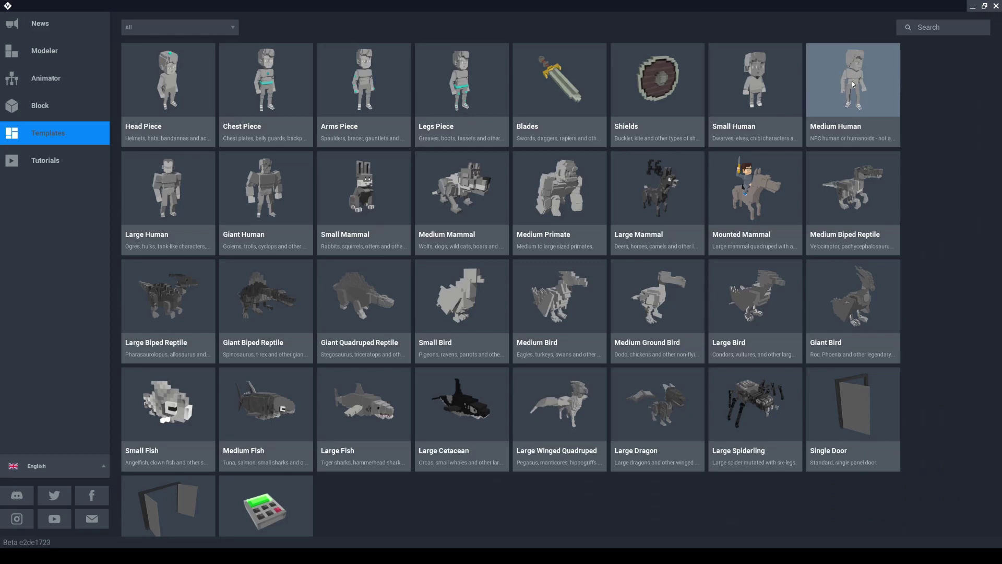
click(862, 79)
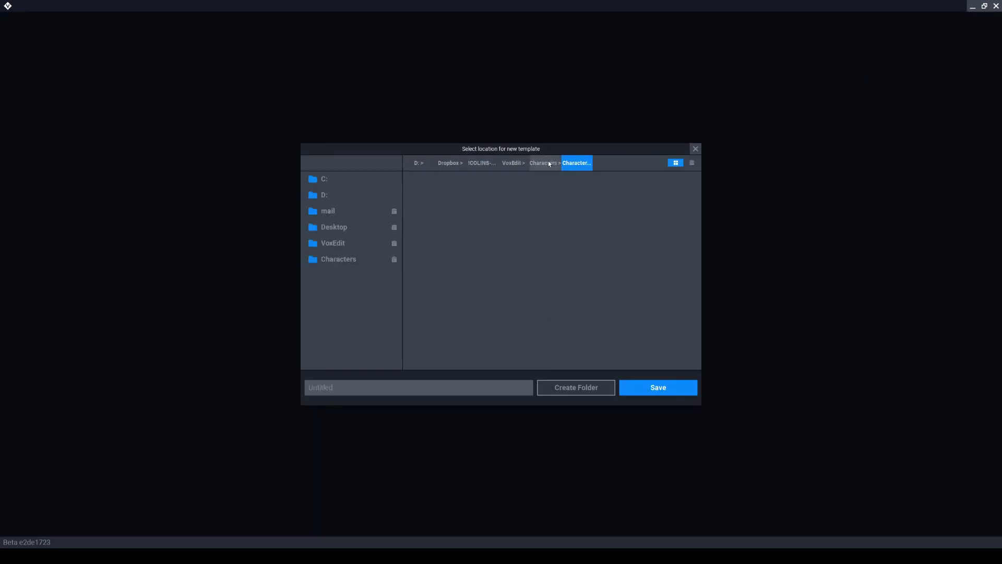
click(344, 392)
text(Template)
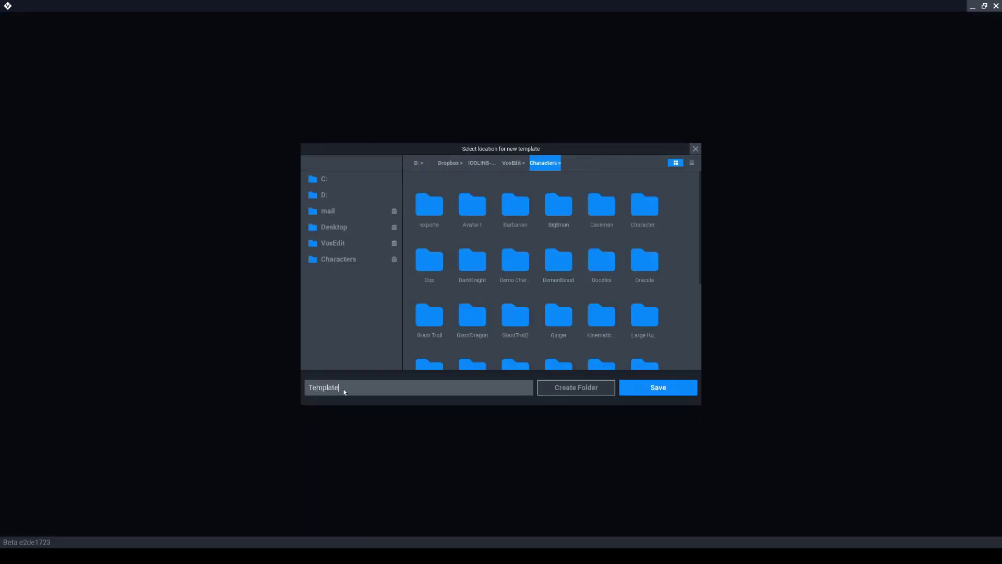
text(Avatar)
click(658, 388)
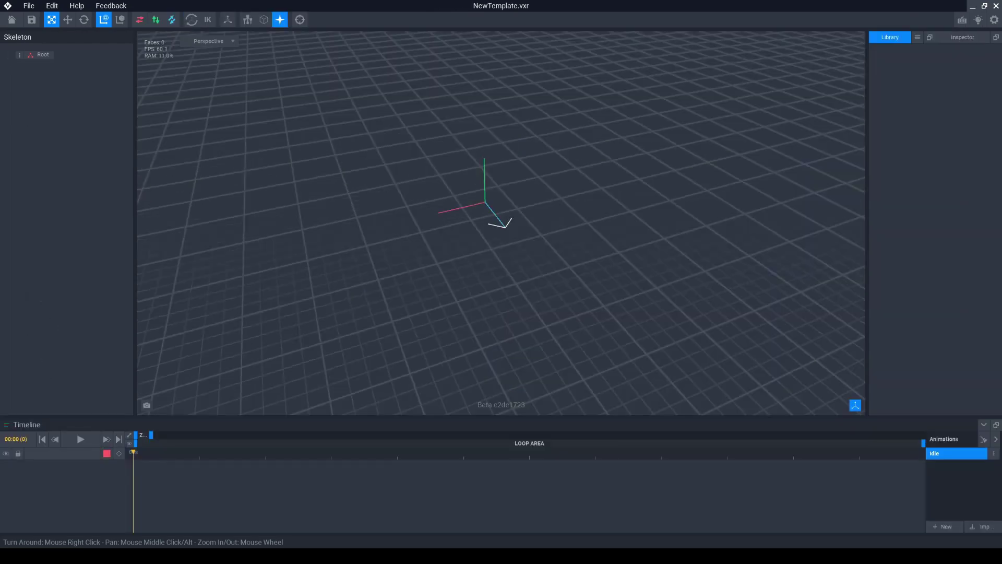
Import the existing avatar rig onto the Root node and collapse the timeline to enlarge the viewport.
click(20, 55)
click(43, 77)
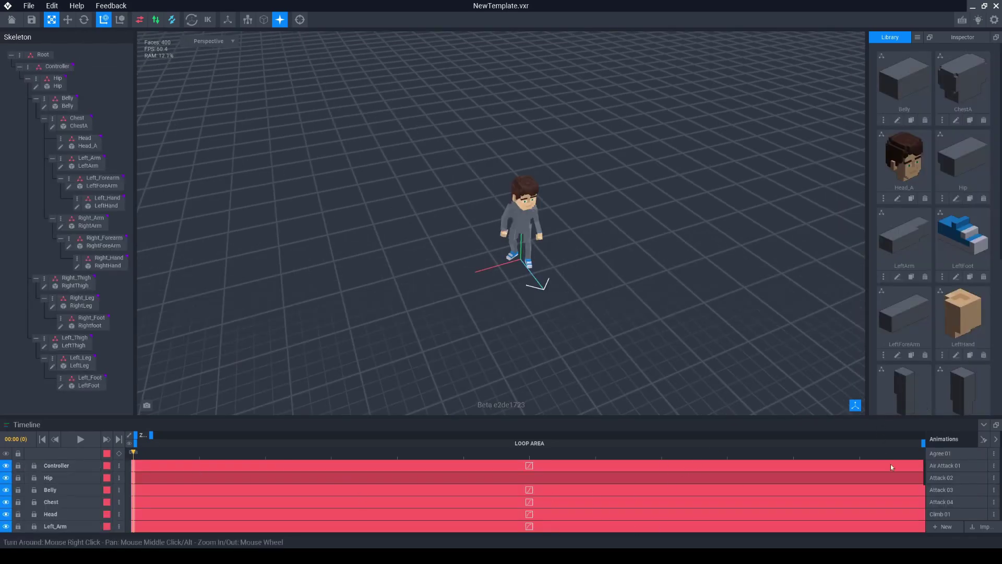
click(984, 426)
scroll(578, 268, up, 6)
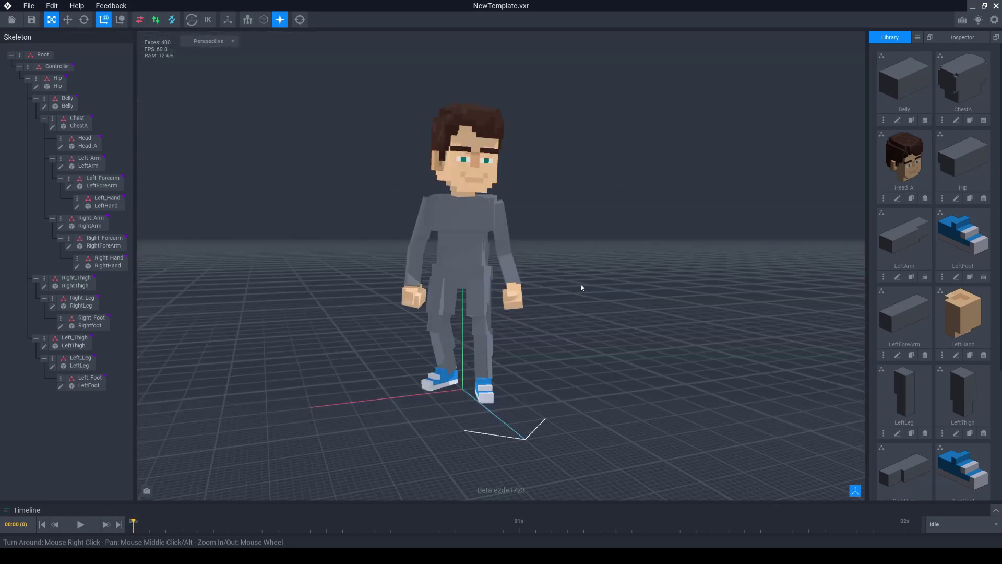
Switch the active animation to the T pose.
click(970, 529)
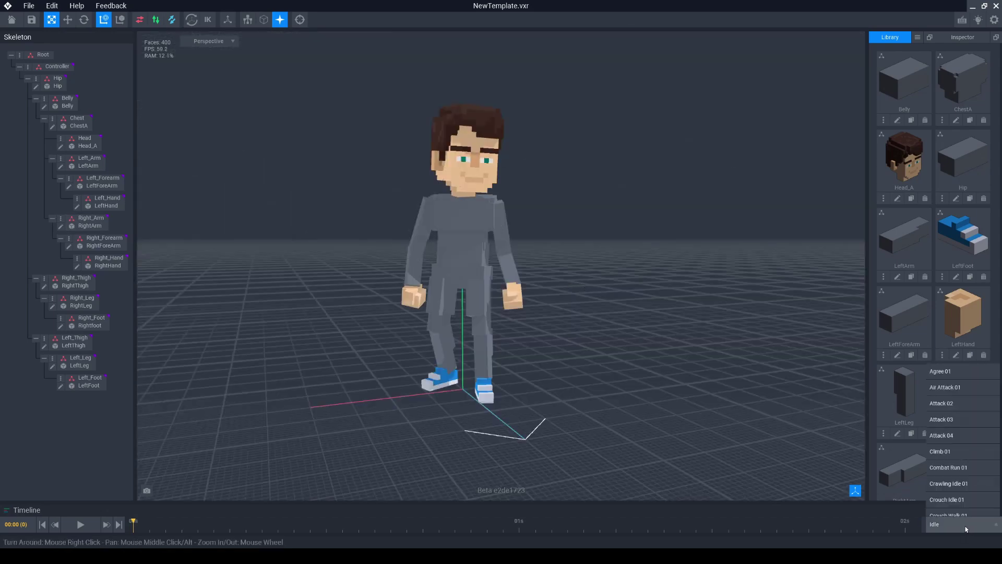
scroll(961, 445, down, 5)
click(962, 446)
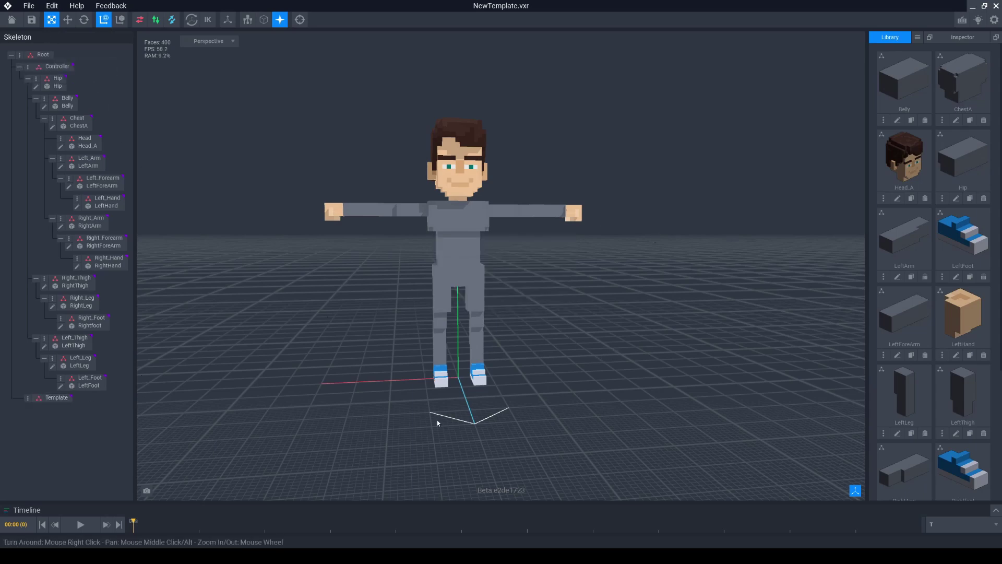
Create a new VXM model named Template in the model library.
click(918, 38)
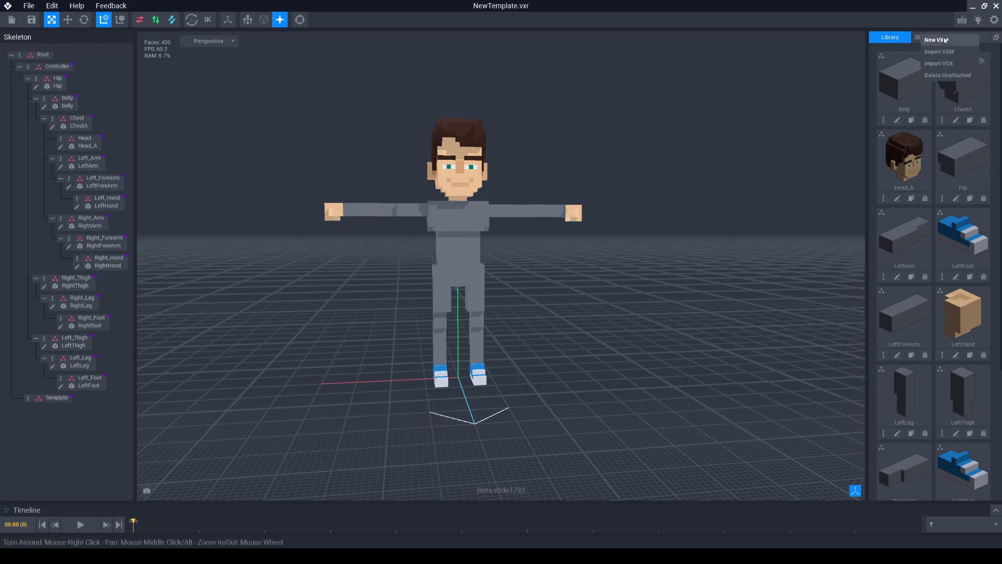
click(936, 41)
text(Template)
click(514, 294)
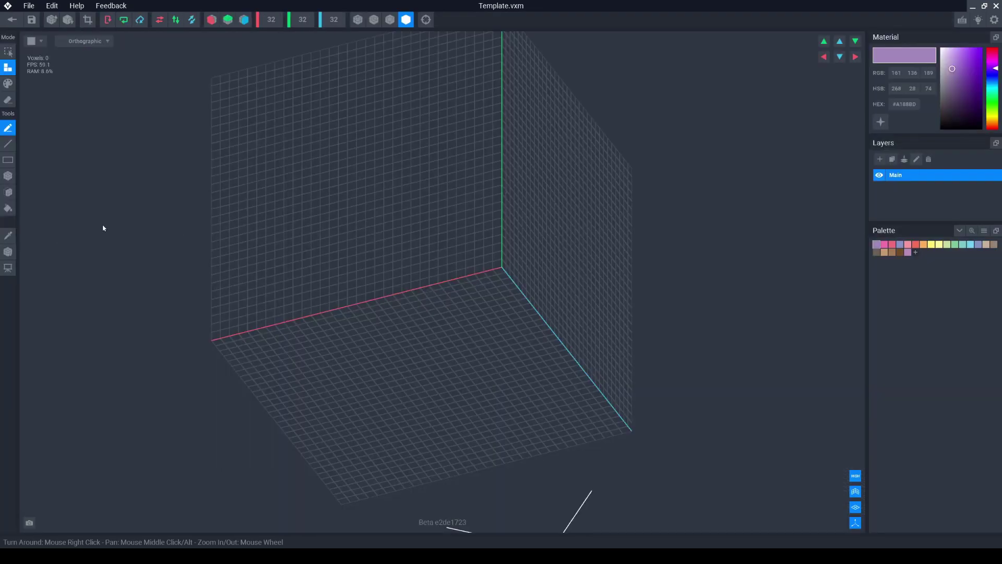
Fill the Template model's entire volume with purple voxels, save it and return to the rig.
click(9, 209)
click(348, 264)
click(12, 19)
click(420, 181)
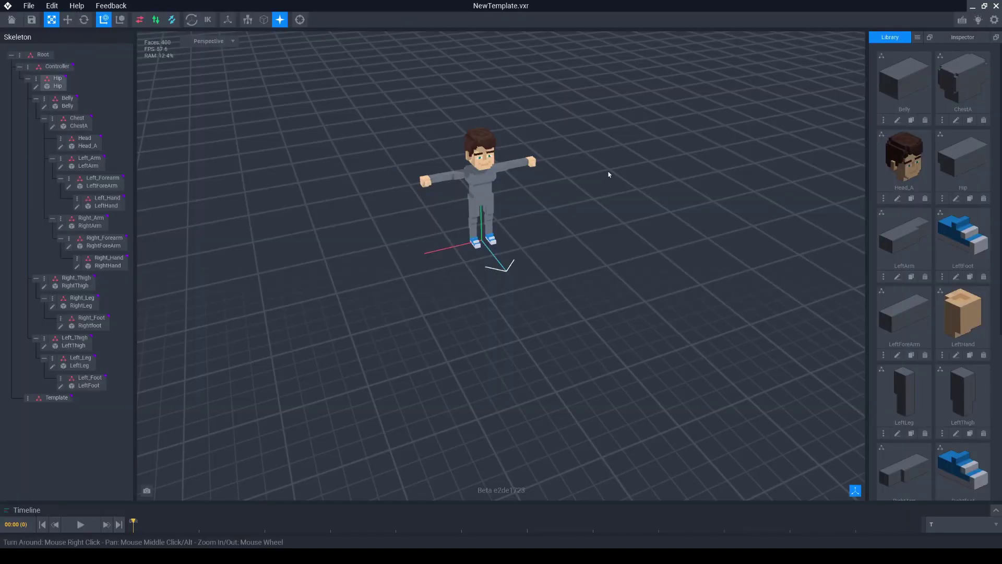
Attach the Template model from the library to the Template node in the skeleton.
scroll(946, 253, down, 5)
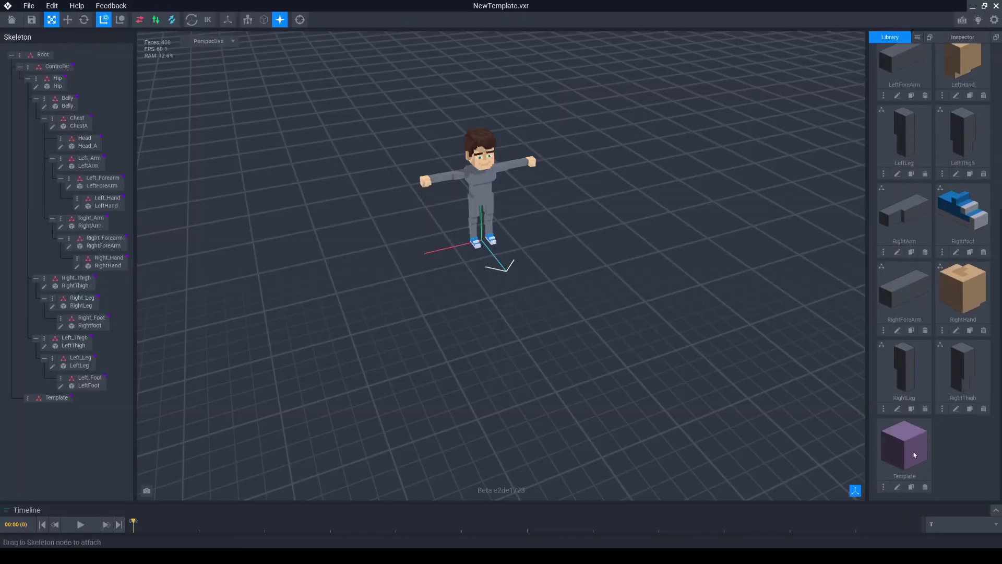
drag(911, 449, 55, 402)
scroll(612, 284, up, 10)
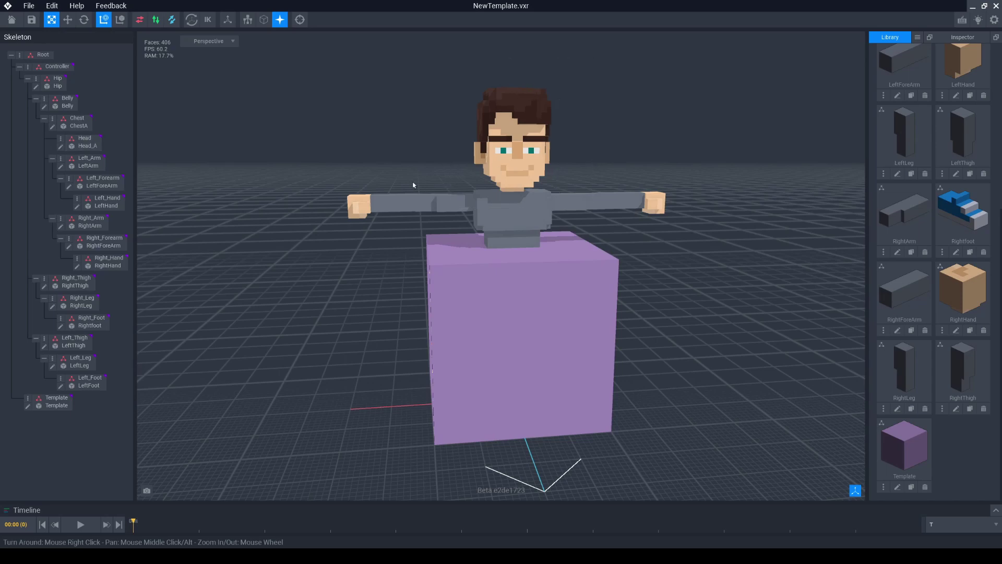
Open the attached Template model for editing and set its volume height to 60 and width to 66.
click(28, 407)
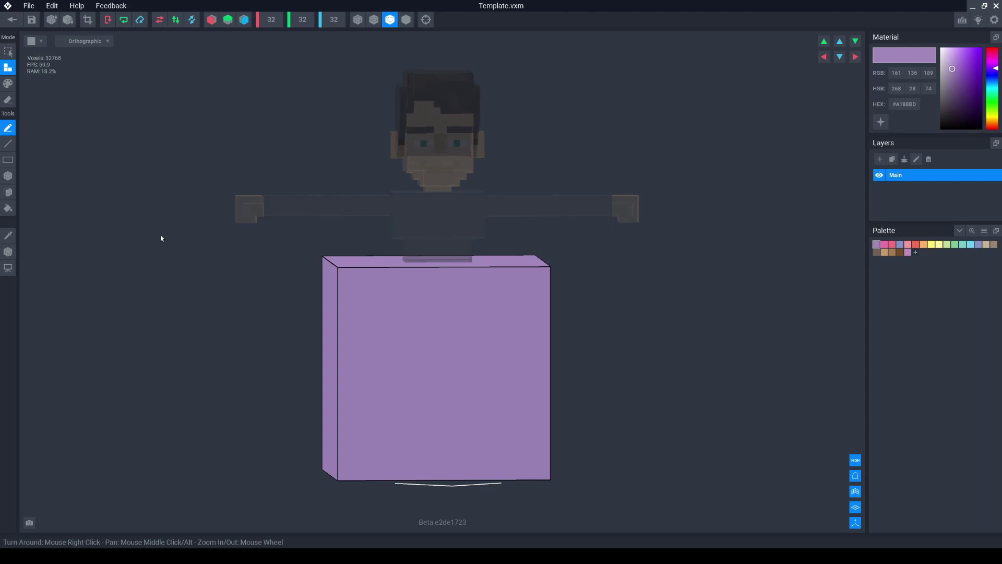
click(303, 20)
text(60)
key(Return)
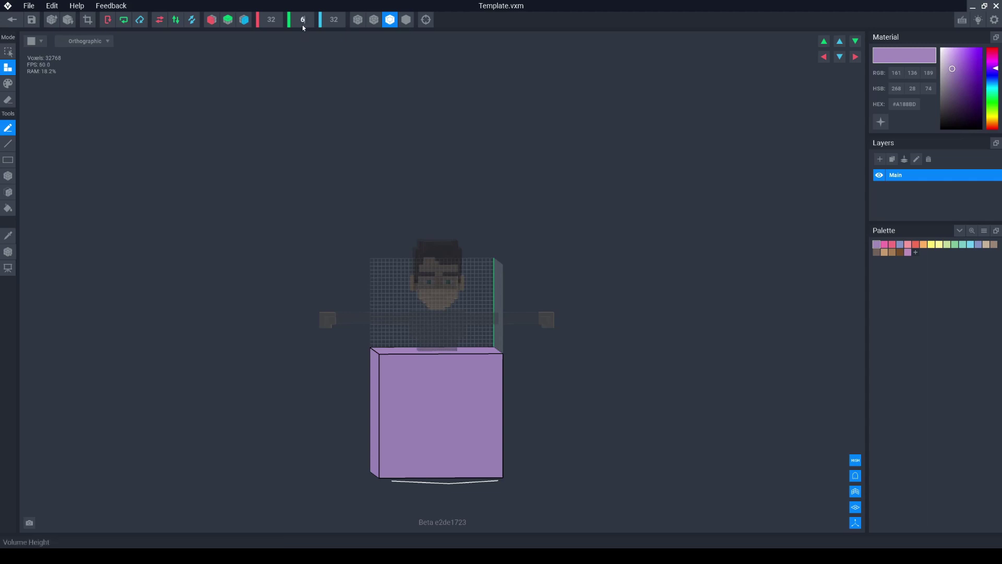
click(271, 20)
text(660)
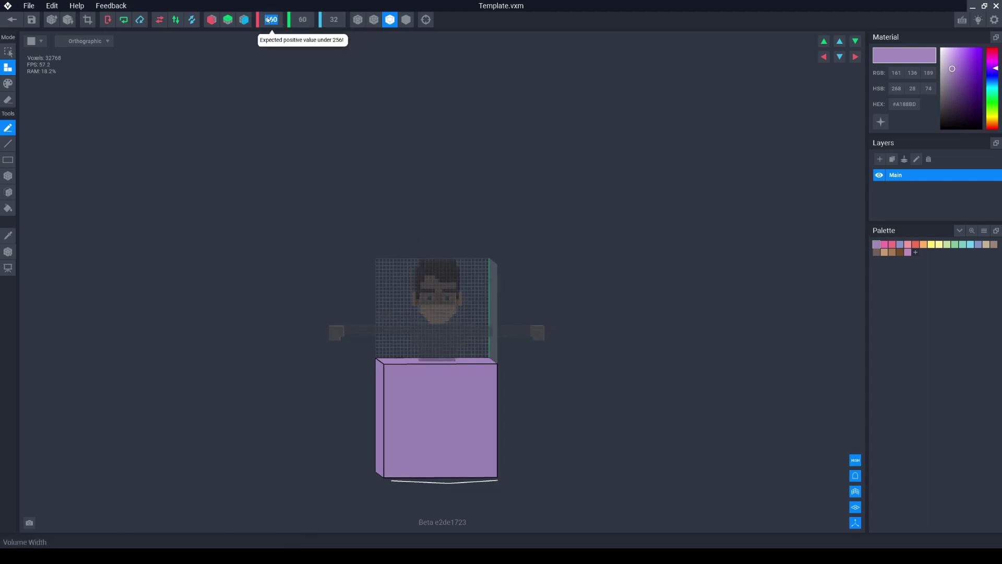
key(Return)
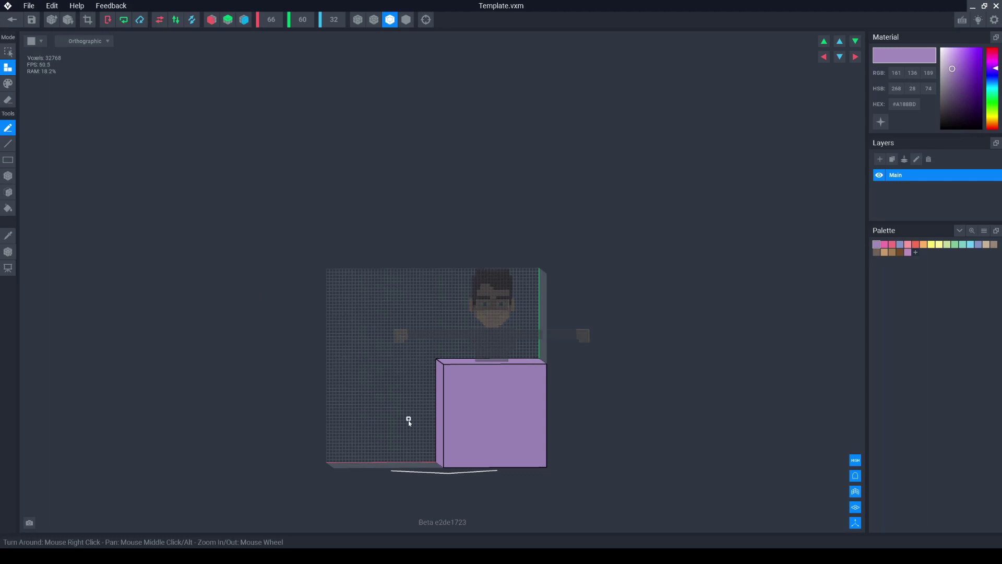
Centre the Template model's pivot in the volume, then place it on the floor.
click(7, 252)
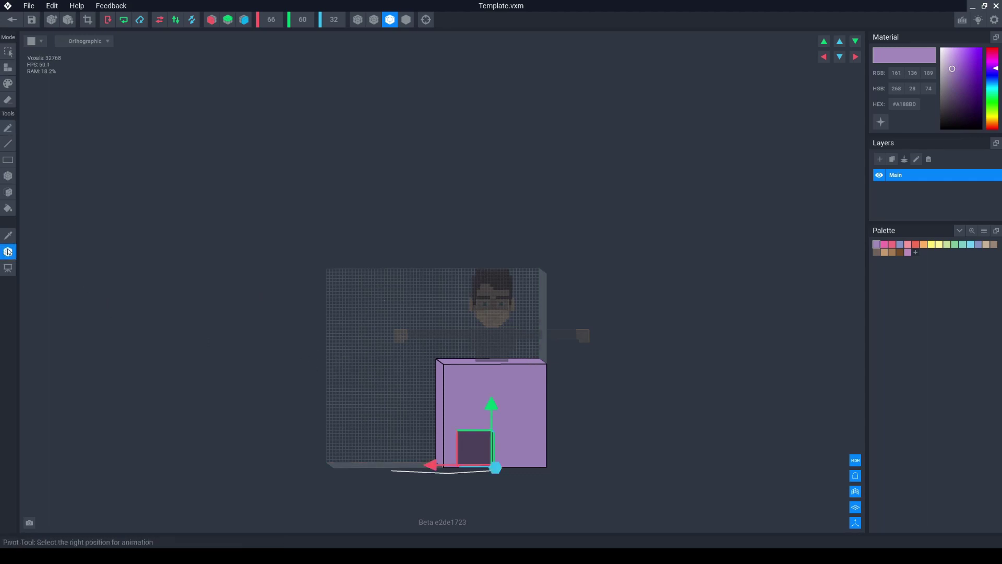
mouse_move(8, 252)
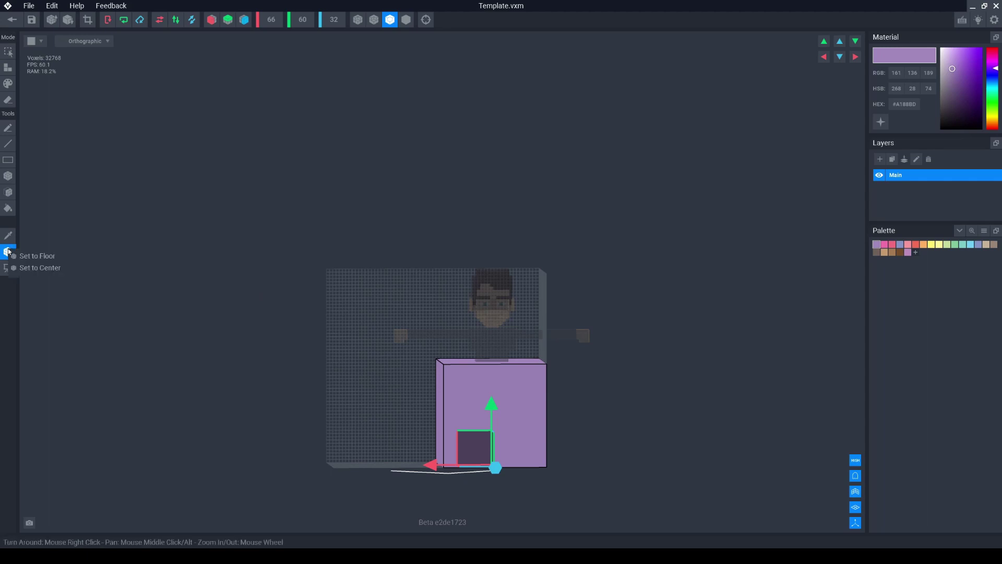
click(32, 267)
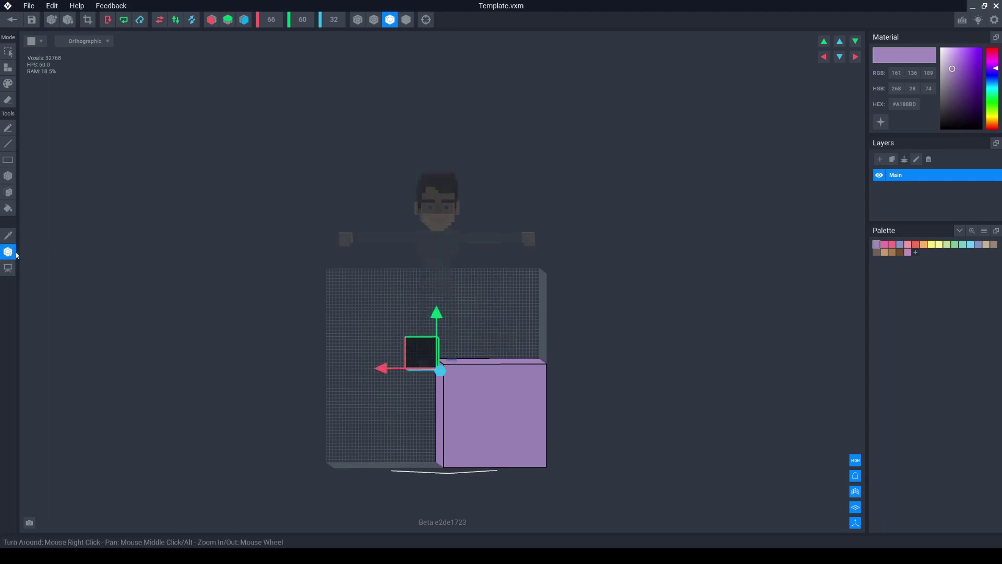
mouse_move(7, 253)
click(39, 260)
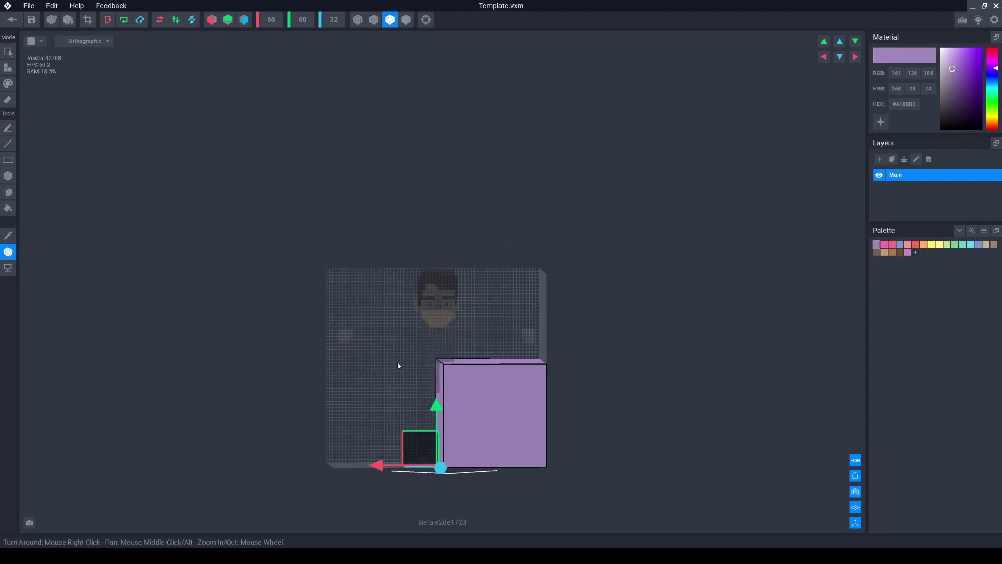
Set the Template model's volume width to 63 and place its pivot on the floor again.
scroll(325, 362, up, 3)
click(280, 20)
text(63)
key(Return)
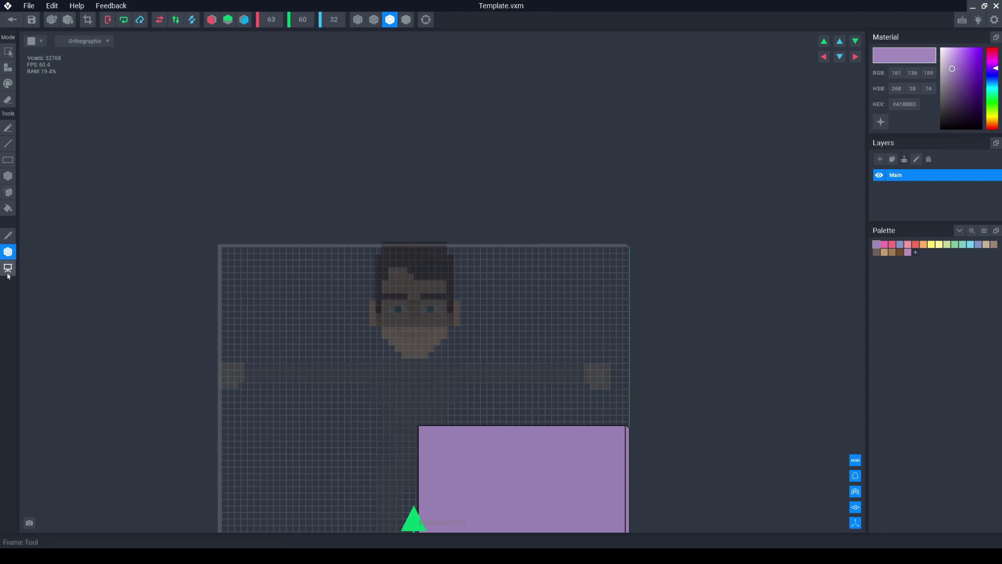
click(8, 253)
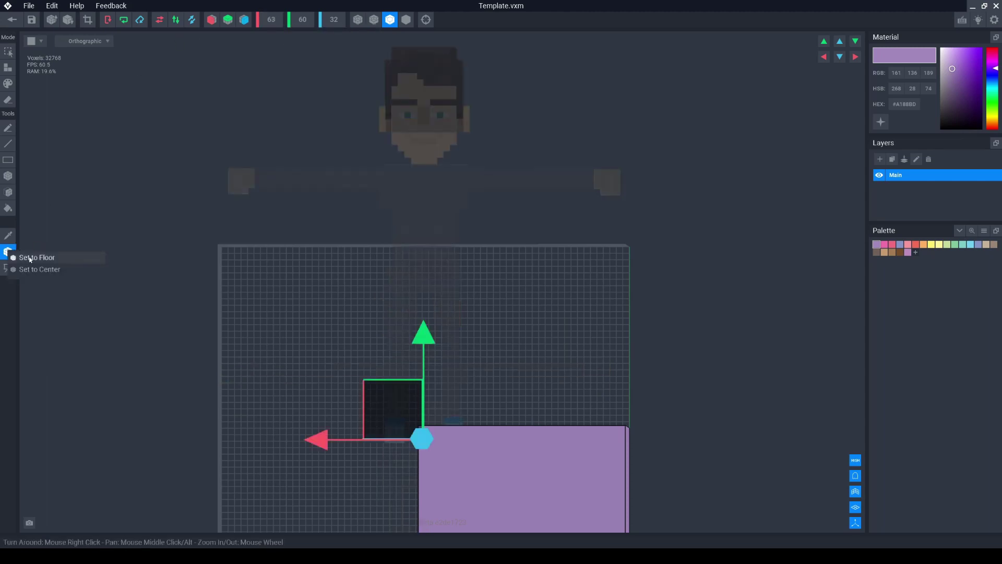
right_drag(365, 271, 494, 284)
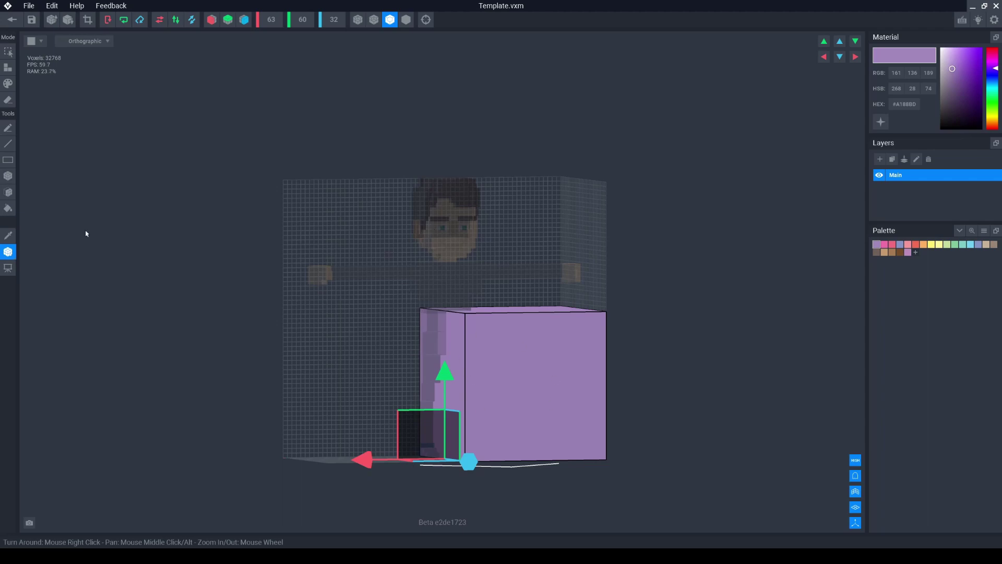
Clear the purple voxels and trace the avatar's head, body, arms, legs and feet with X-mirrored boxes in pale yellow #FFF69F.
key(Escape)
key(b)
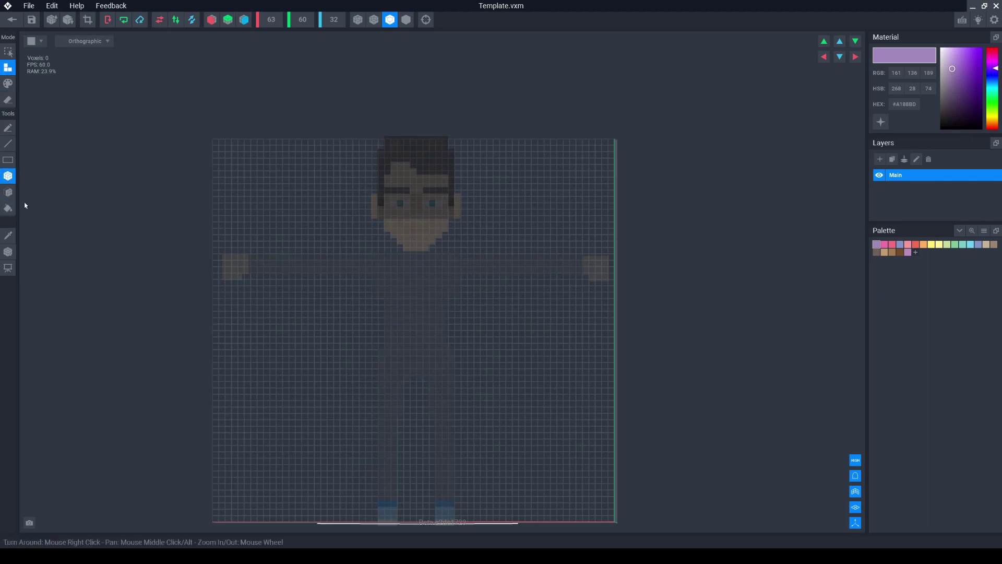
click(940, 244)
click(212, 20)
mouse_move(385, 251)
mouse_down()
mouse_move(442, 376)
mouse_move(296, 278)
mouse_move(224, 278)
mouse_up()
click(224, 270)
drag(383, 384, 394, 519)
drag(413, 247, 448, 139)
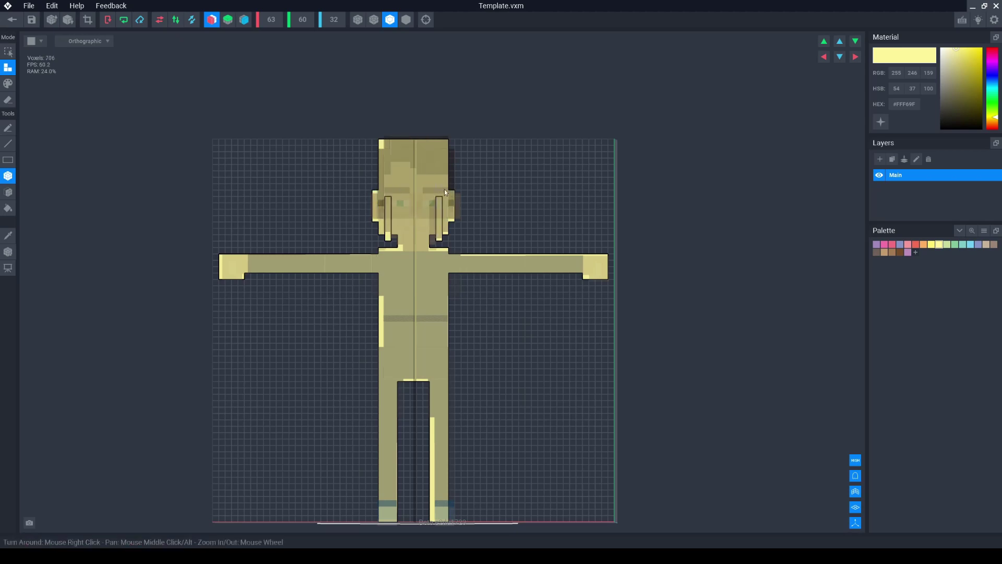
right_drag(522, 214, 525, 385)
click(477, 419)
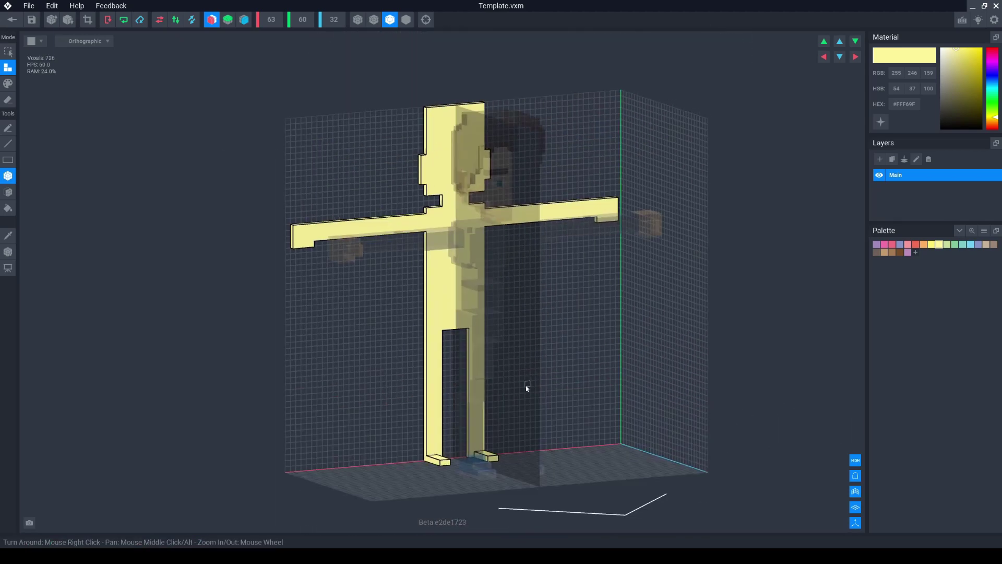
Trim the volume to the yellow silhouette, then centre its pivot and set it to the floor.
click(87, 20)
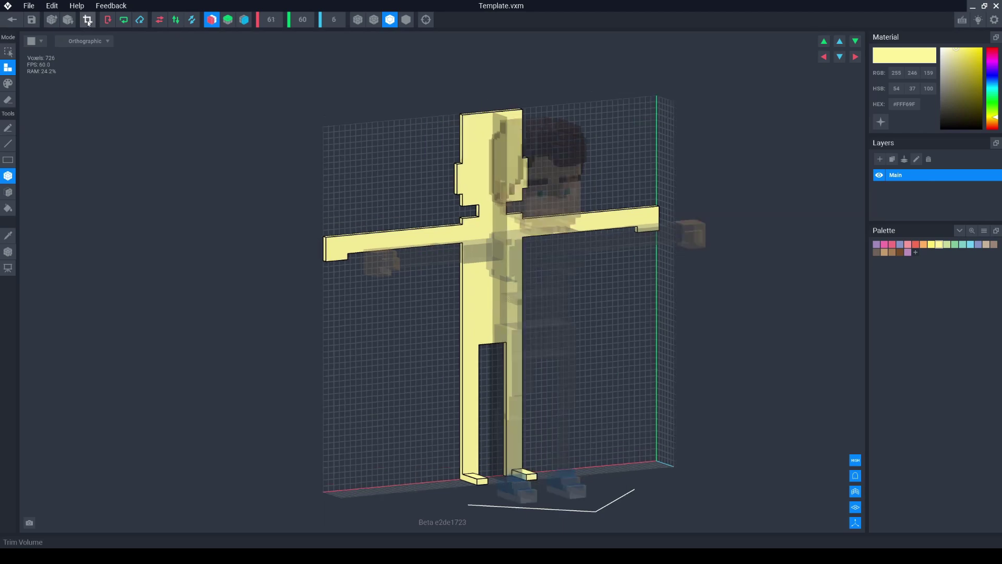
click(11, 254)
click(41, 275)
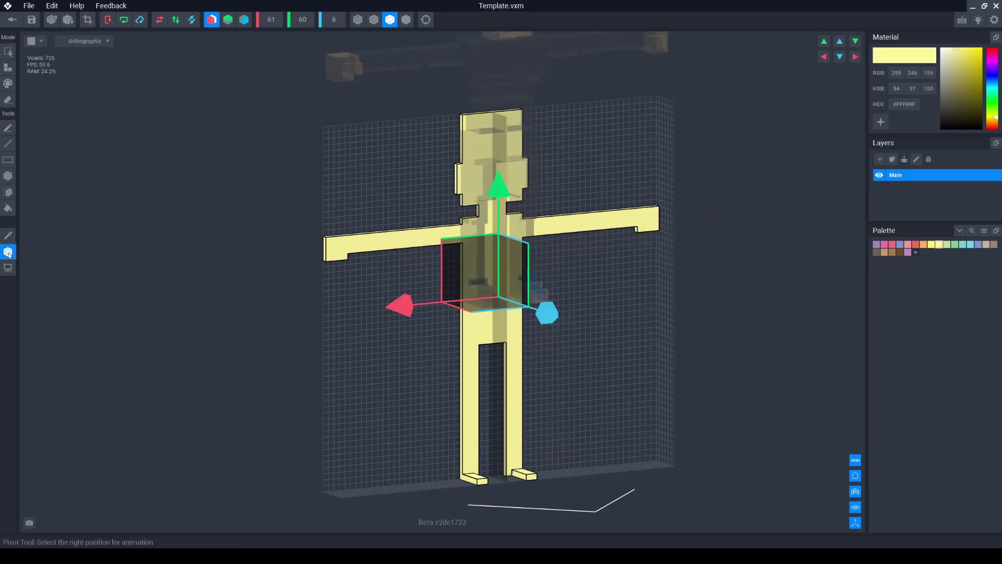
click(37, 260)
right_drag(521, 299, 483, 268)
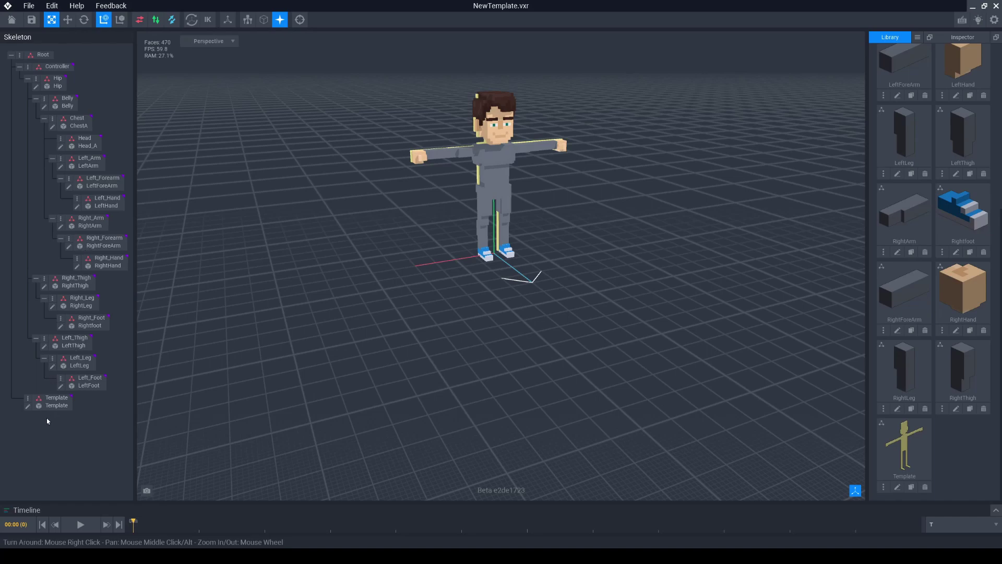
Export the Template model from the library as a VOX file.
click(884, 487)
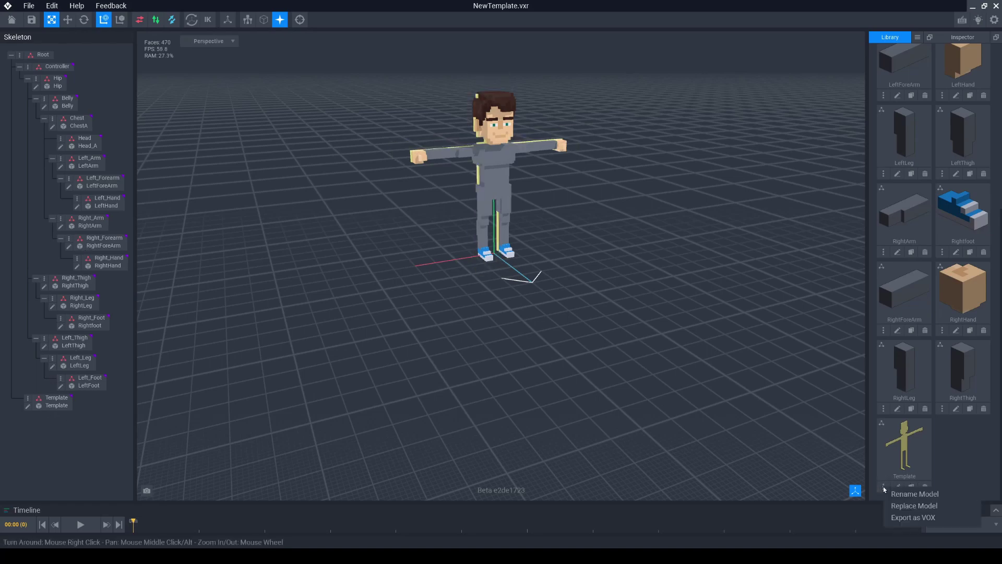
click(898, 517)
click(576, 163)
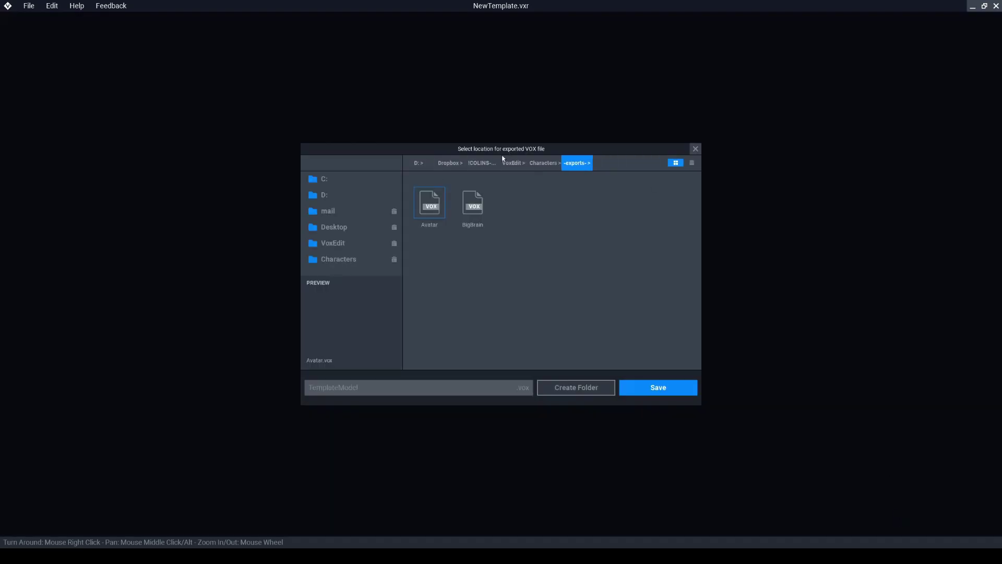
click(157, 432)
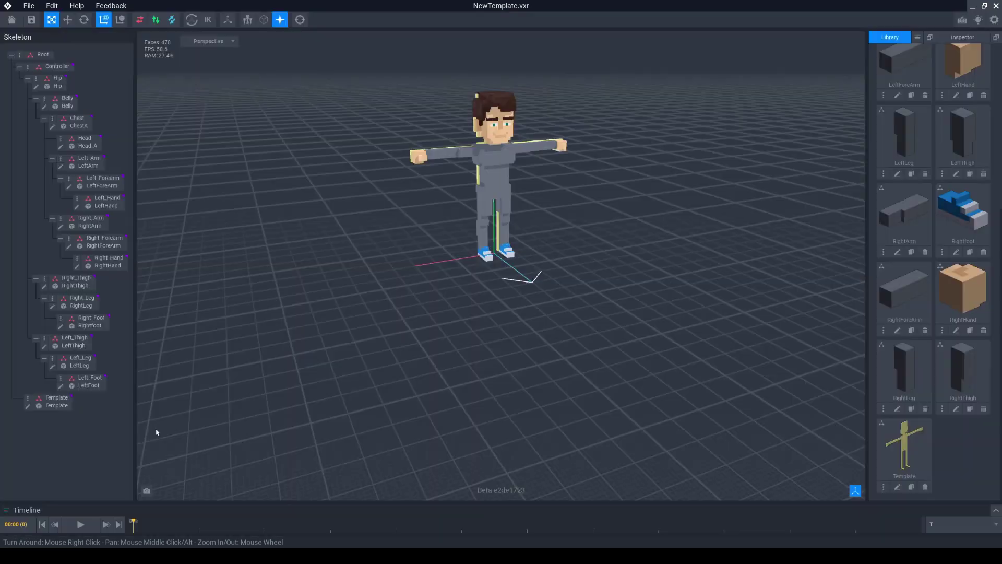
Delete the Controller node with all its body parts from the skeleton, keeping only the Template node under Root.
click(28, 68)
click(57, 131)
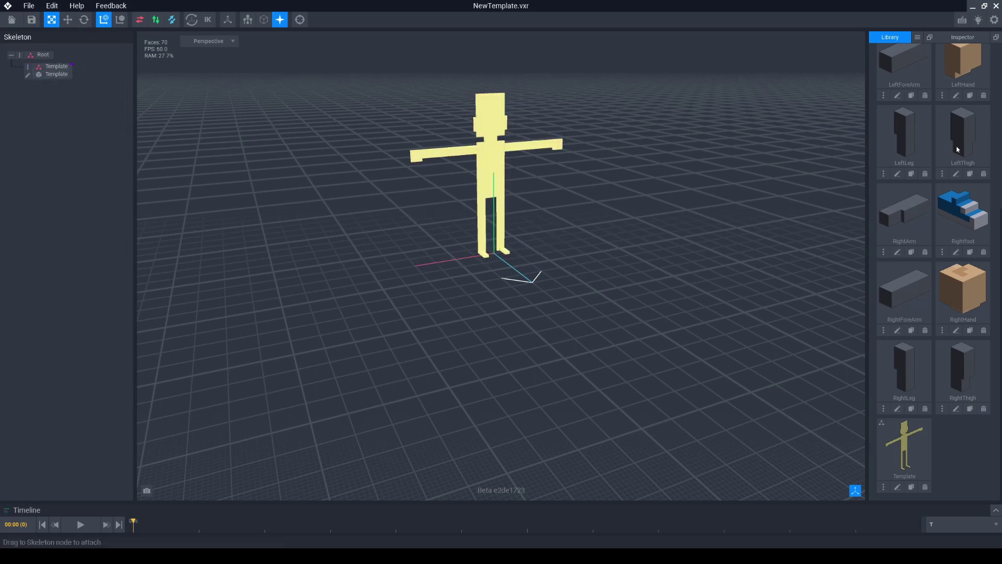
scroll(901, 439, up, 5)
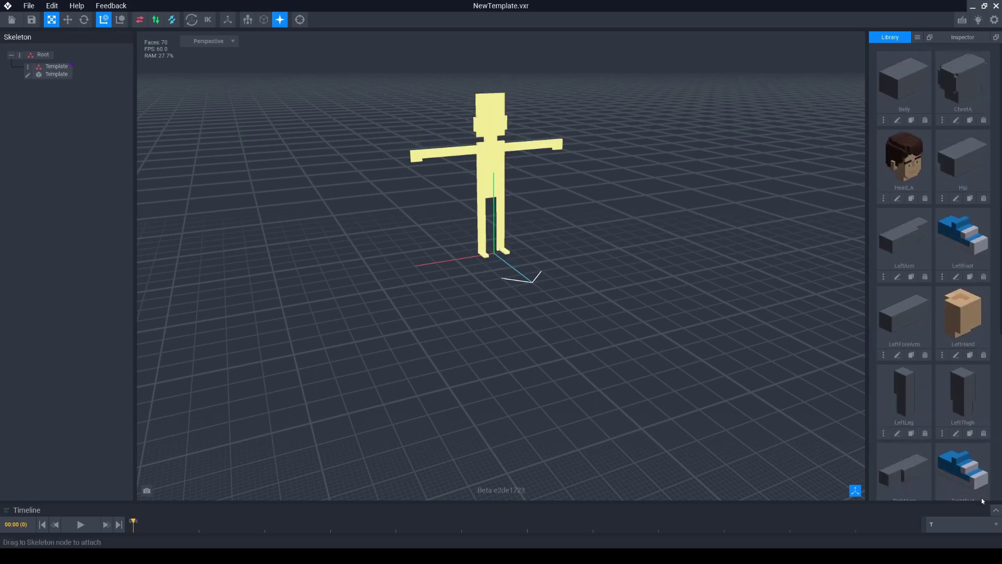
Delete all unattached models from the library, confirming their removal from disk.
click(919, 38)
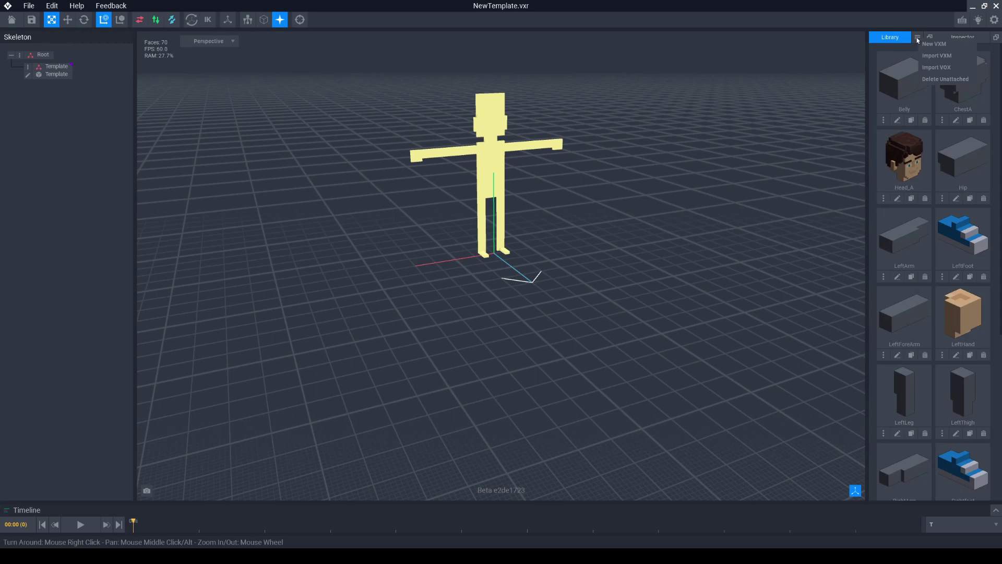
click(942, 79)
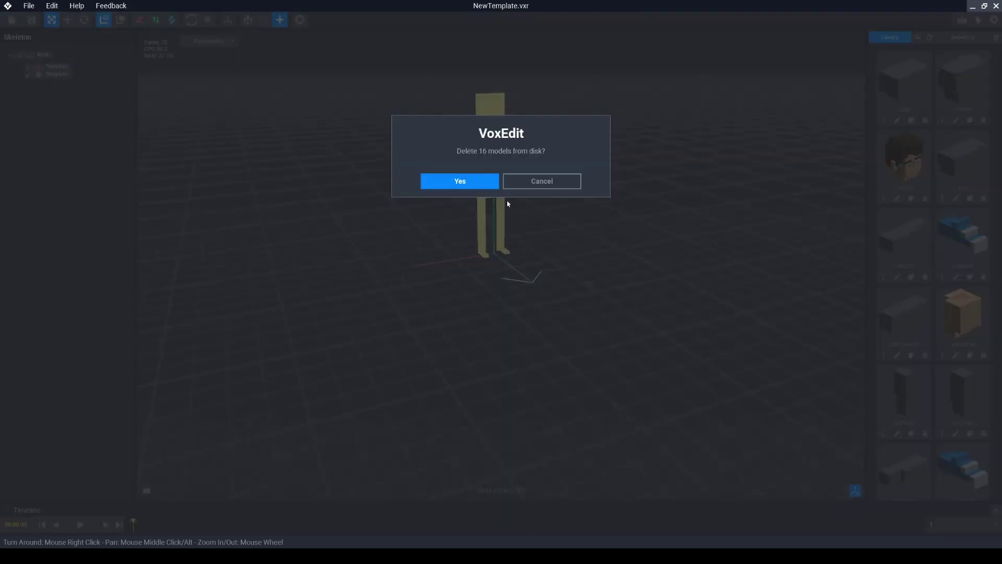
click(455, 181)
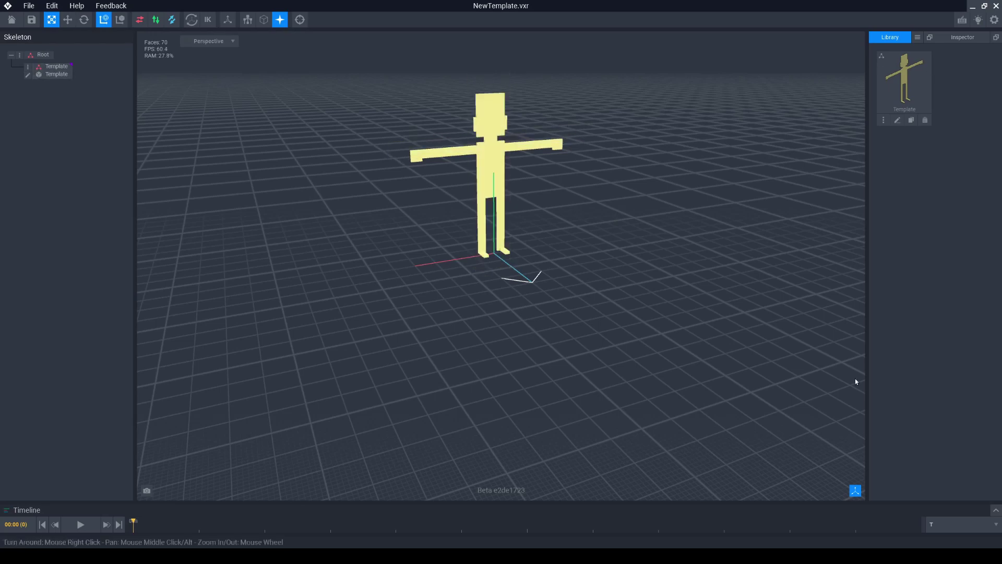
Expand the timeline and delete every animation except the T pose.
click(996, 510)
scroll(947, 491, down, 1)
scroll(948, 486, down, 3)
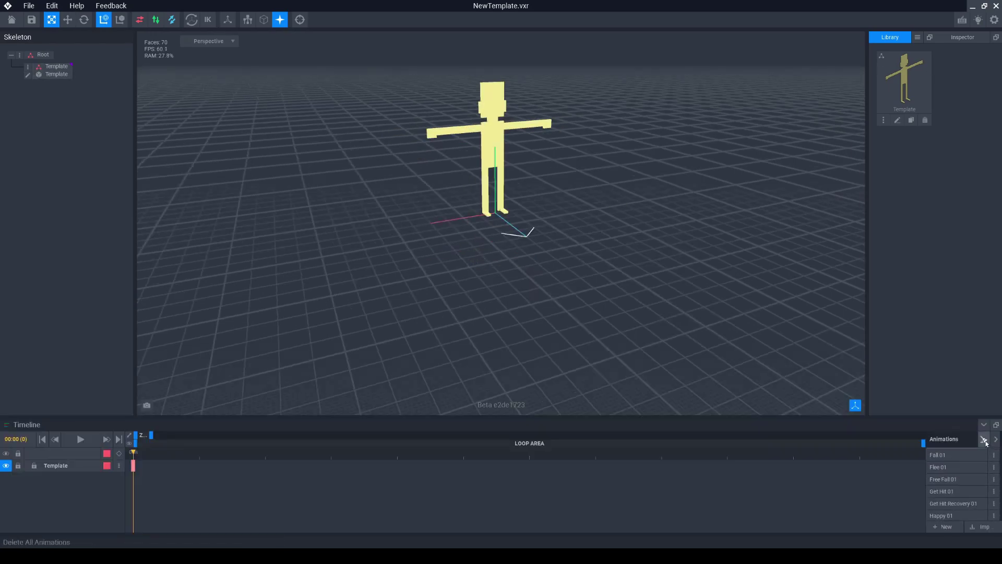
click(984, 441)
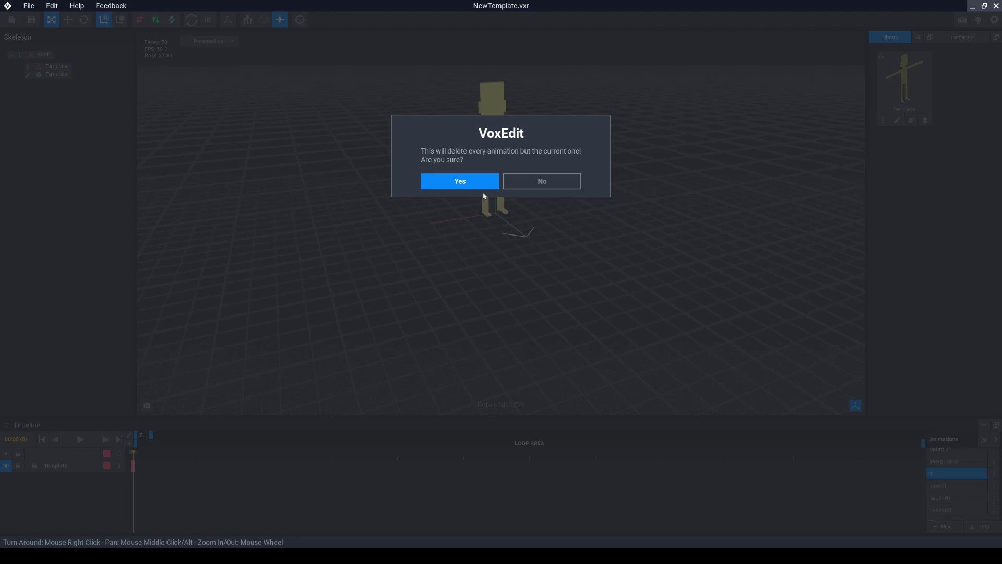
click(460, 182)
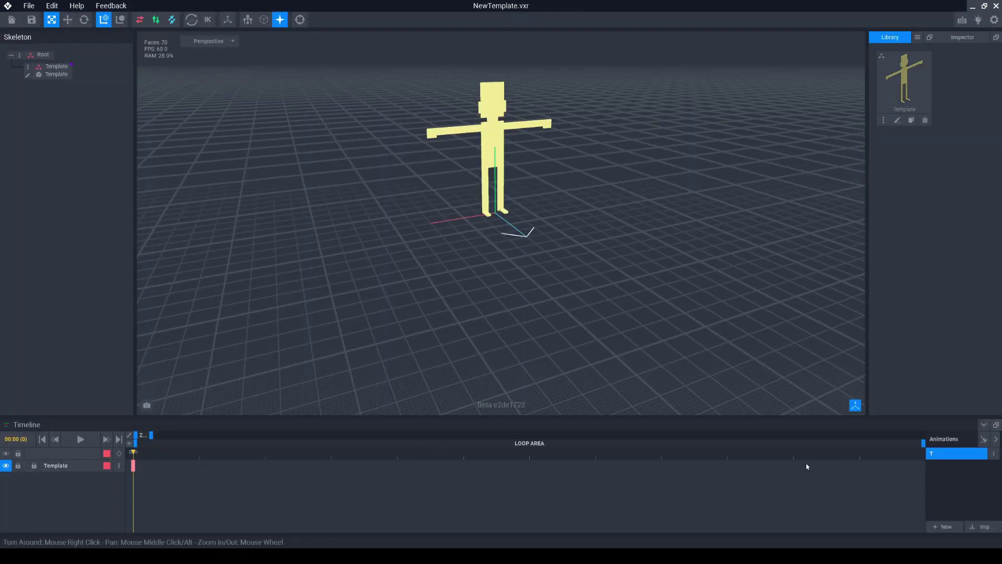
Save the stripped-down rig as a new VXR named TemplateScene in the -exports- folder.
click(29, 6)
click(47, 49)
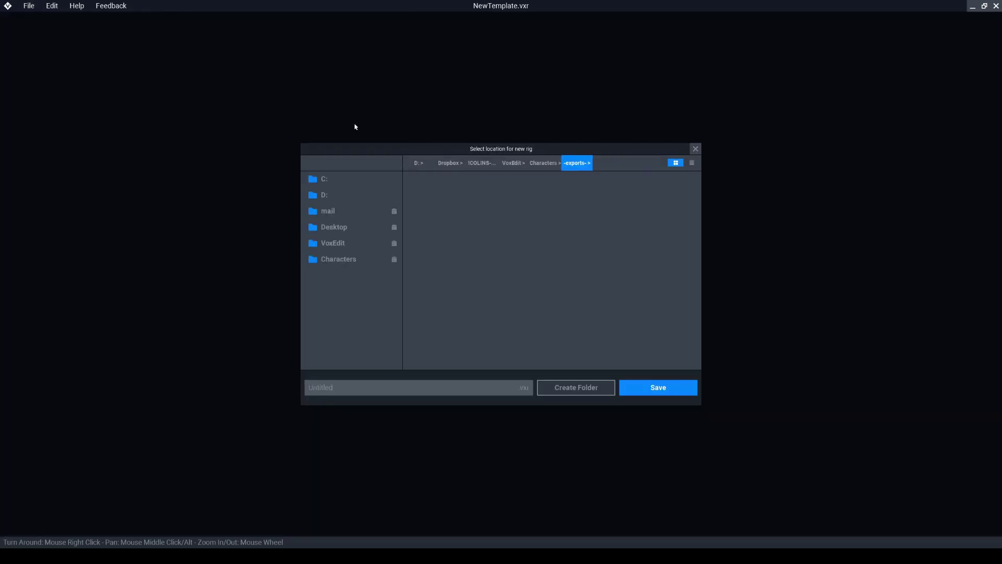
click(683, 387)
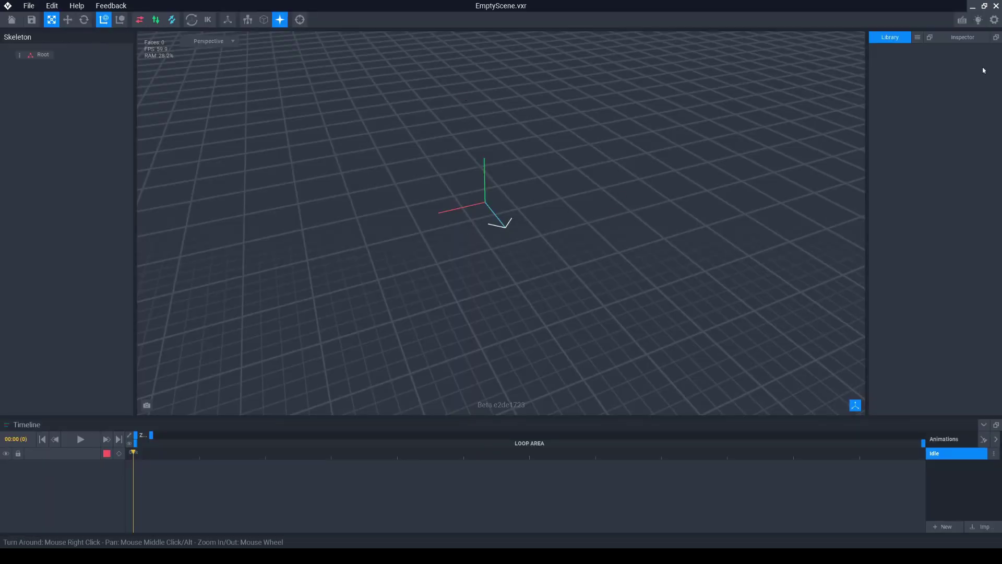
Import the Template VXM model into the library of the EmptyScene project.
click(917, 37)
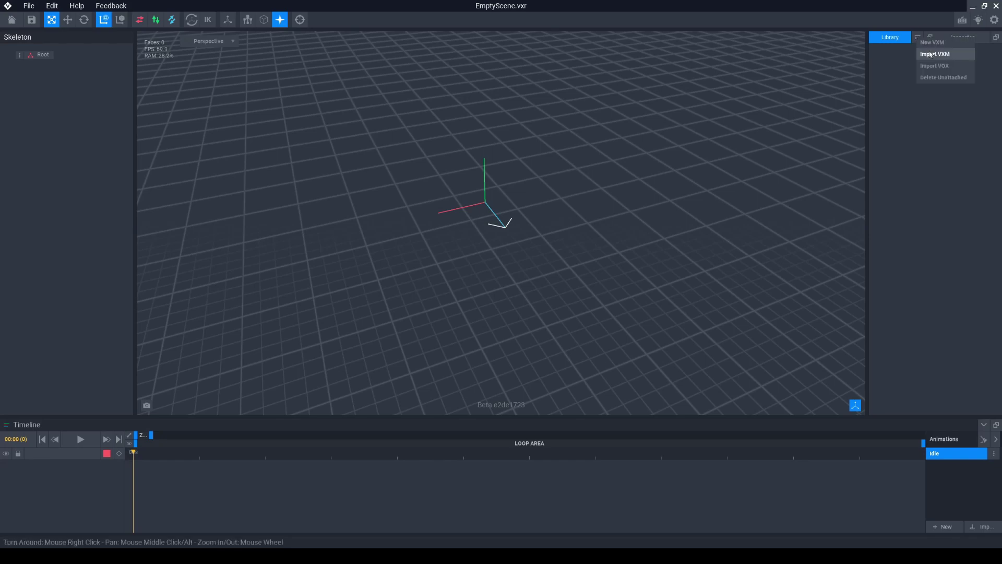
click(934, 54)
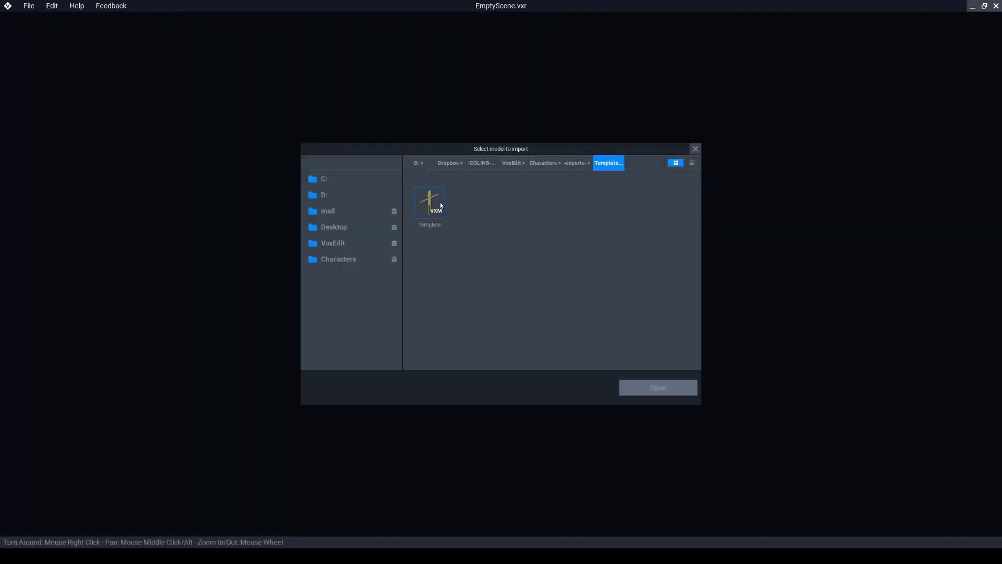
click(442, 202)
click(684, 386)
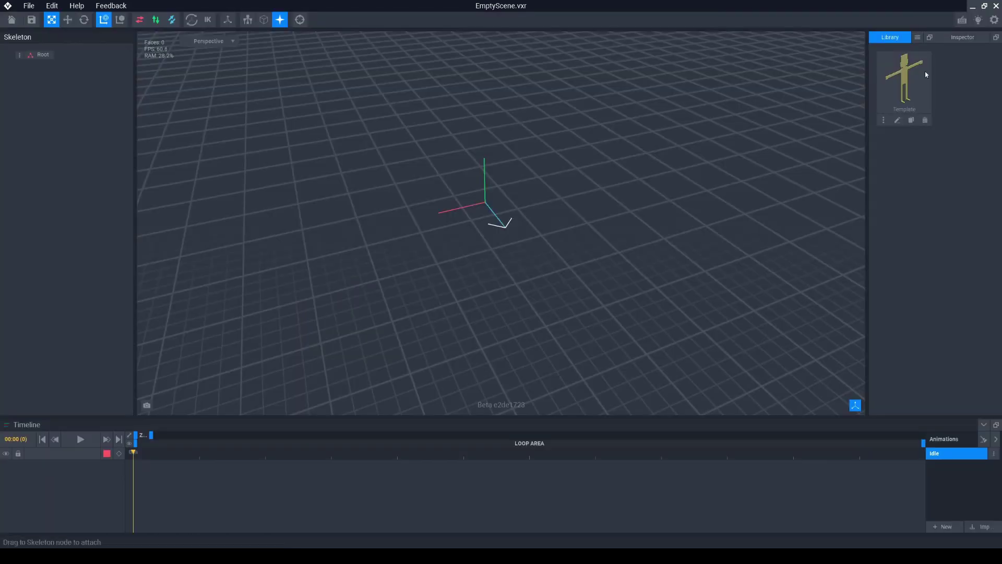
Add a child node under Root and attach the Template model from the library to it.
click(19, 55)
click(37, 63)
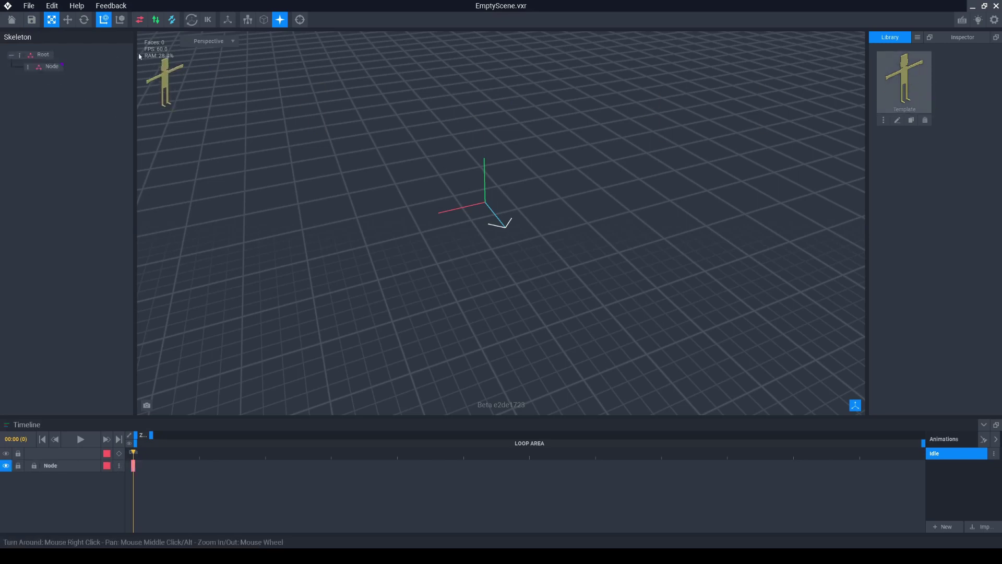
drag(130, 52, 36, 64)
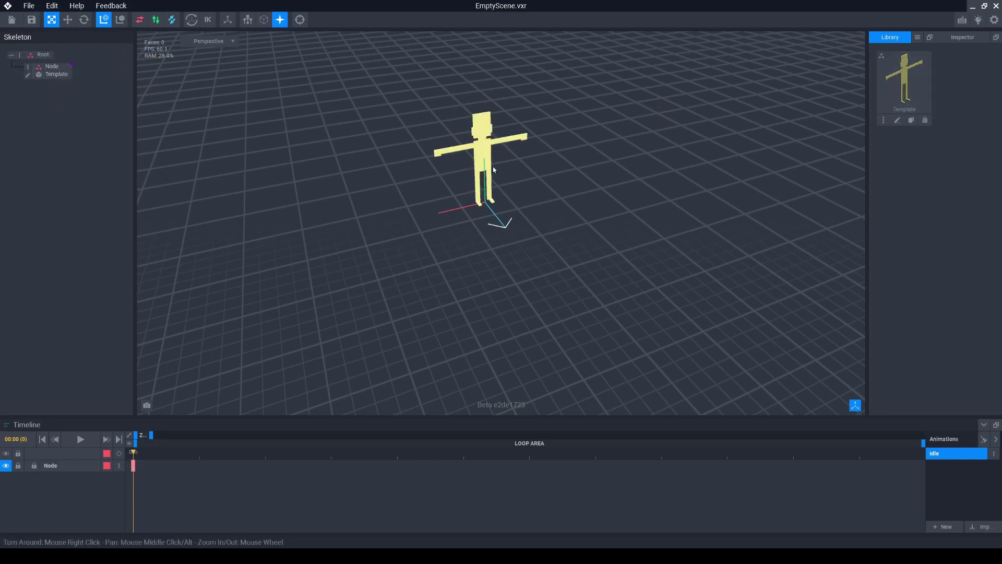
Reset to an empty scene and import TemplateScene.vxr under the Root node.
key(ctrl+n)
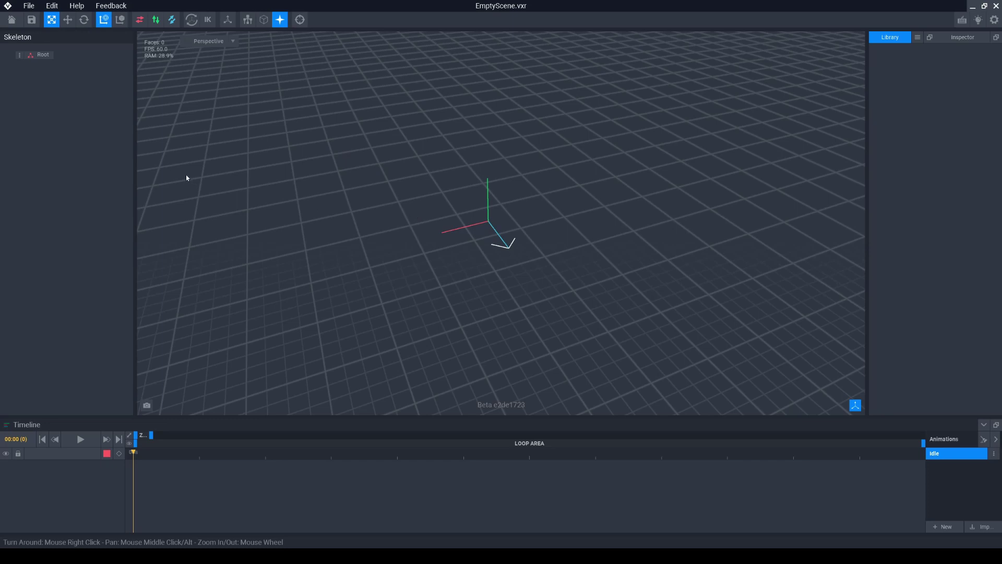
click(19, 56)
click(48, 77)
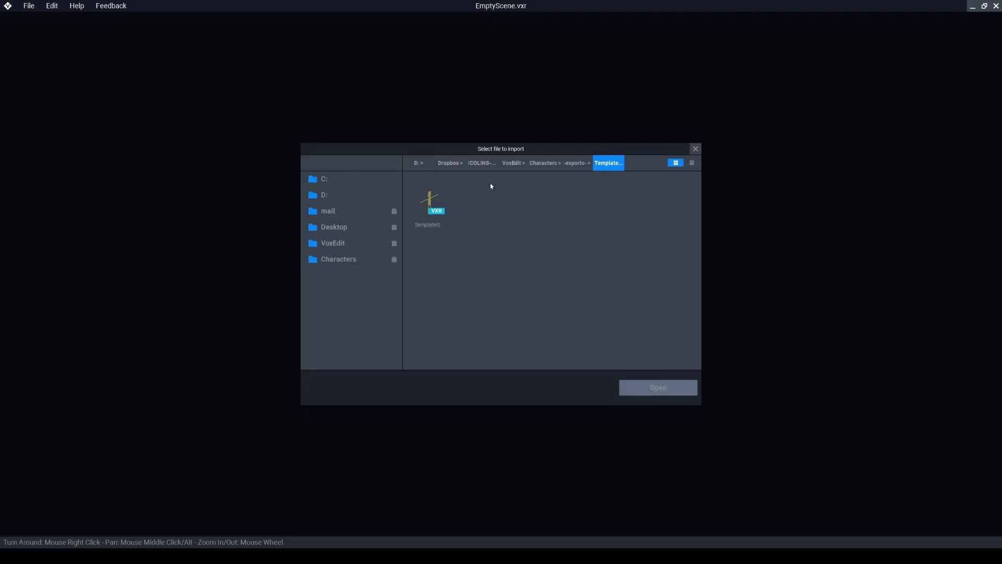
click(427, 209)
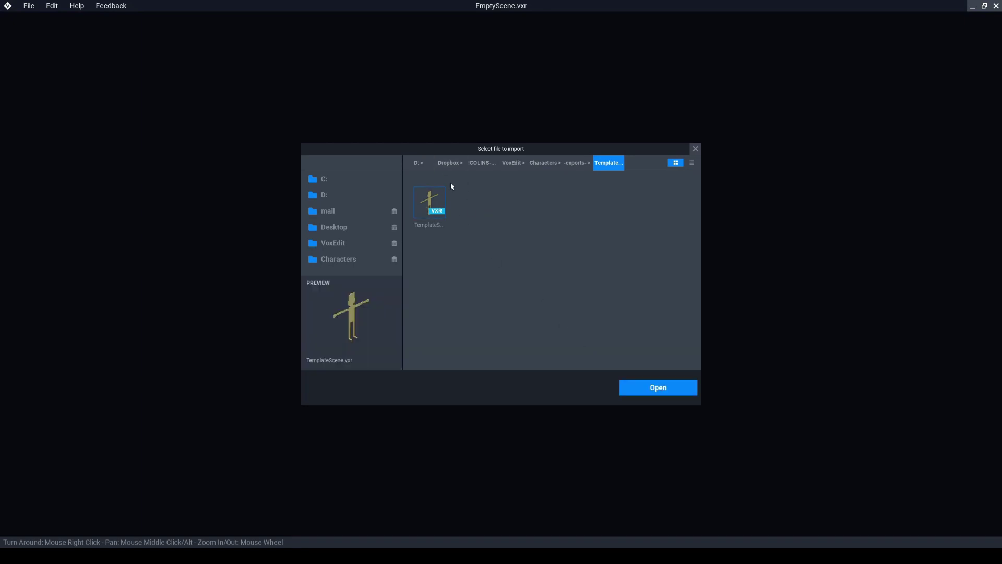
click(672, 385)
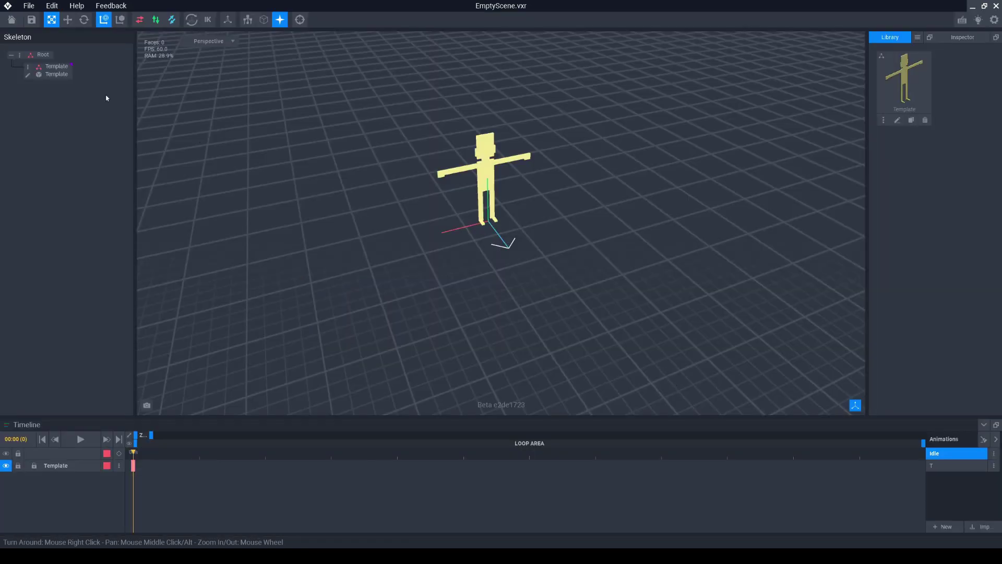